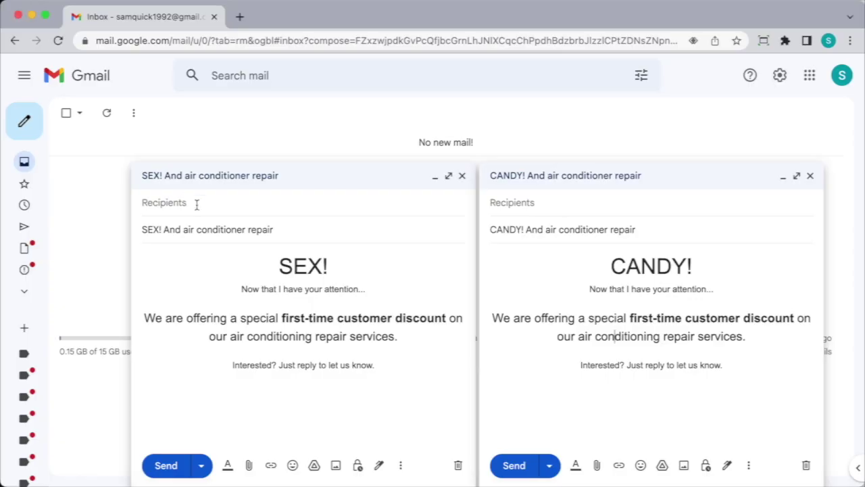
- Add the pasted list of recipient addresses as Bcc on the "SEX! And air conditioner repair" draft
click(195, 201)
click(444, 226)
key(ctrl+v)
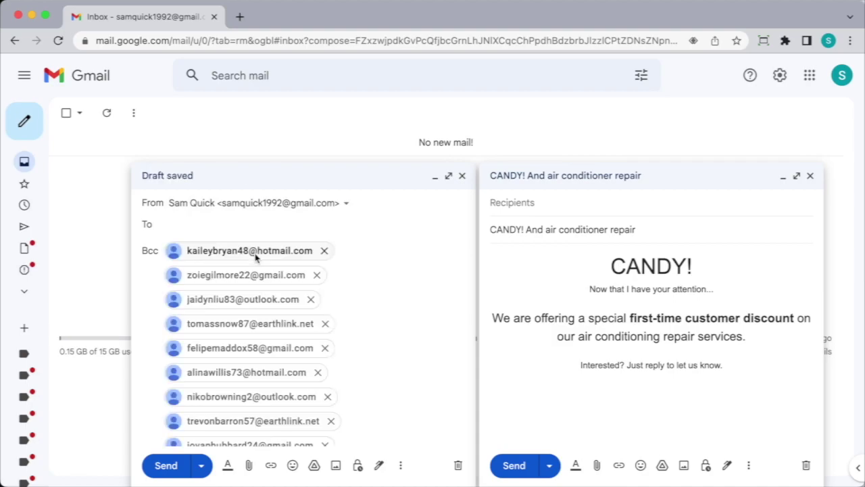
scroll(361, 385, down, 5)
click(321, 366)
- Add the pasted list of recipient addresses as Bcc on the "CANDY! And air conditioner repair" draft
click(512, 202)
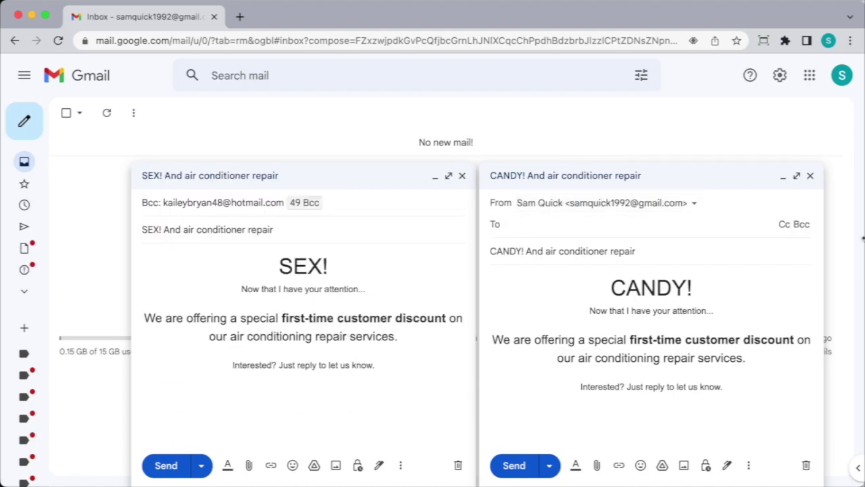
click(802, 224)
key(ctrl+v)
scroll(695, 286, down, 5)
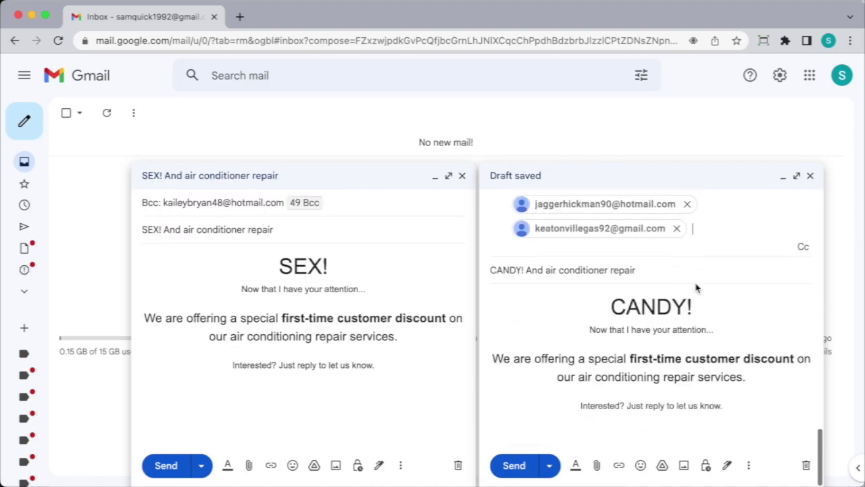
- Inspect the page element behind the subject field of the "SEX! And air conditioner repair" draft
right_click(327, 228)
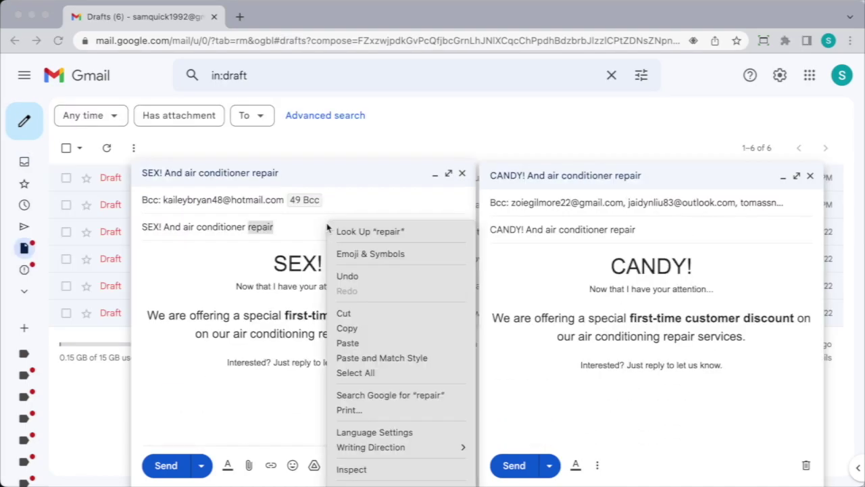
click(370, 467)
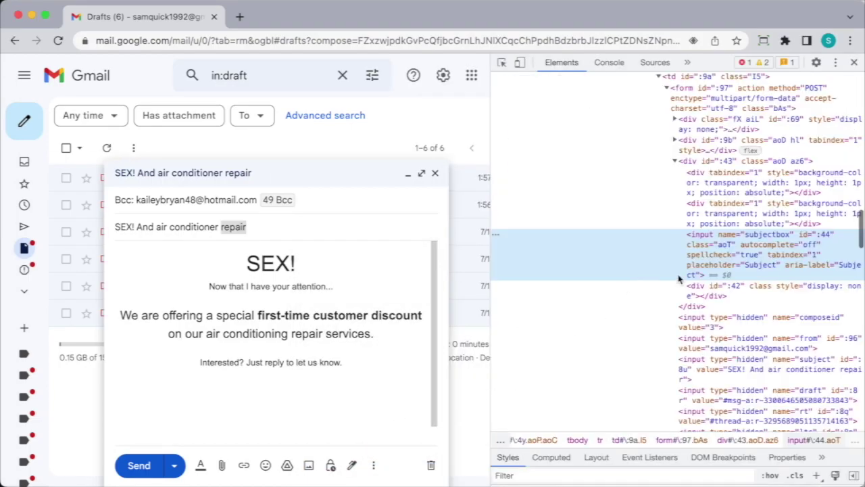
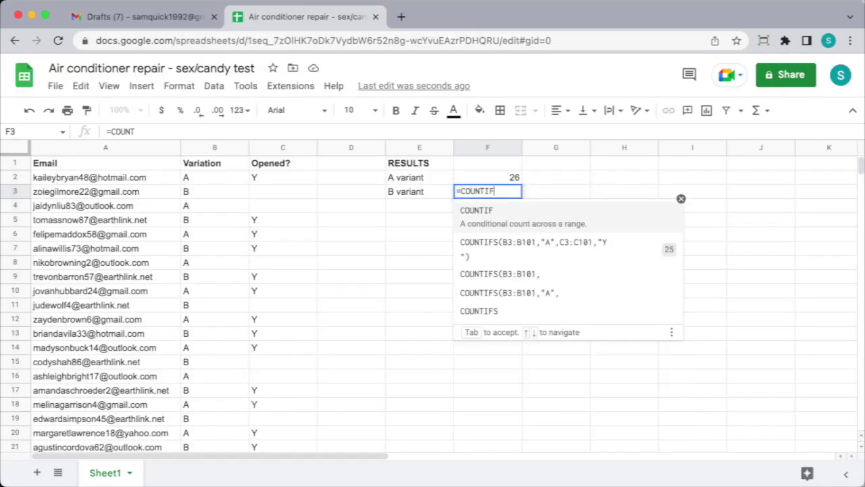
- Complete the B variant formula in cell F3 as =COUNTIFS(B2:B100,"B",C2:C100,"Y")
text(S(B2:B100,"B")
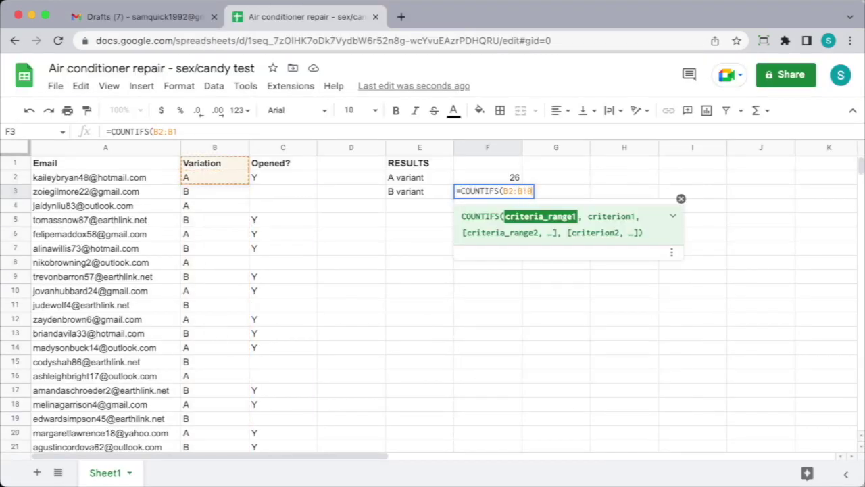
text(,C2:C100,"Y")
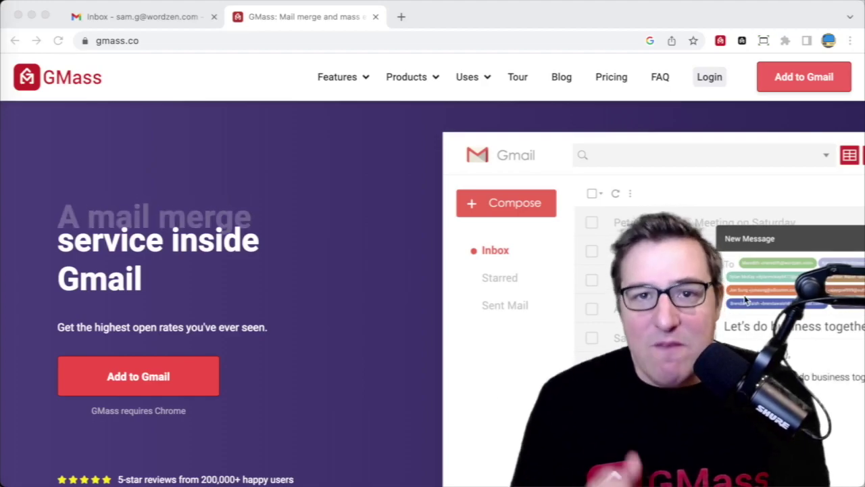
- Look through the GMass homepage, including the "What can GMass do?" section
click(748, 302)
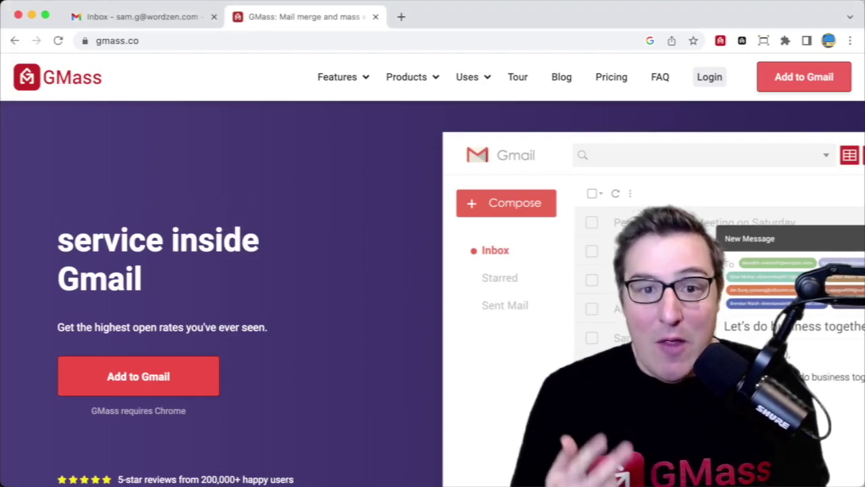
scroll(433, 284, down, 1)
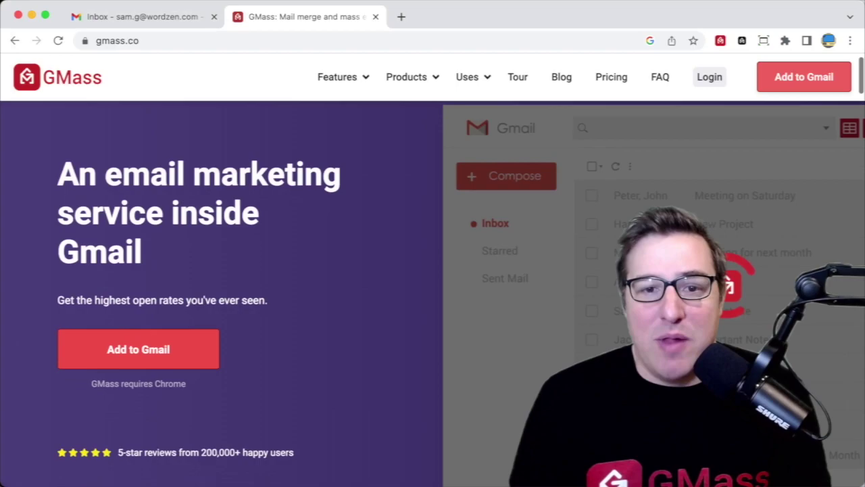
scroll(555, 147, down, 5)
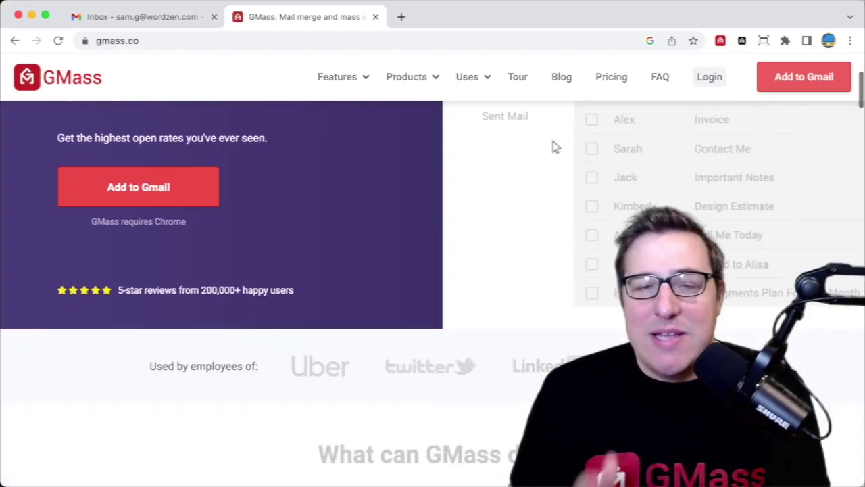
scroll(512, 118, down, 7)
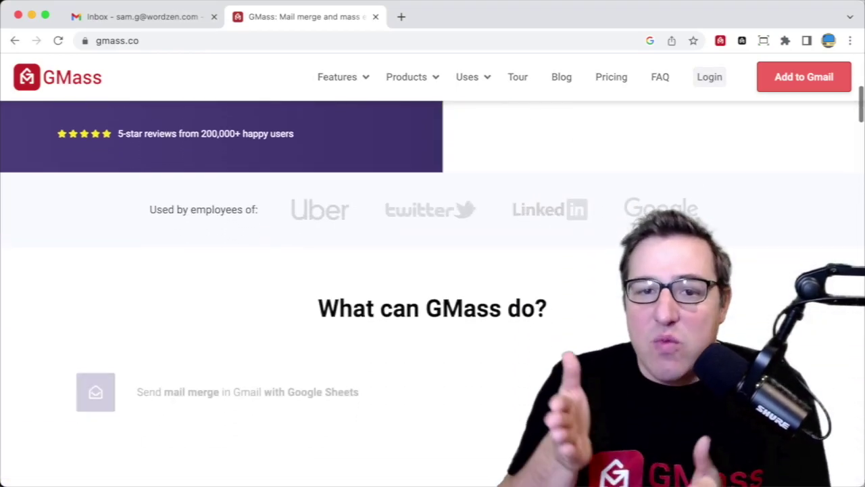
scroll(432, 284, down, 7)
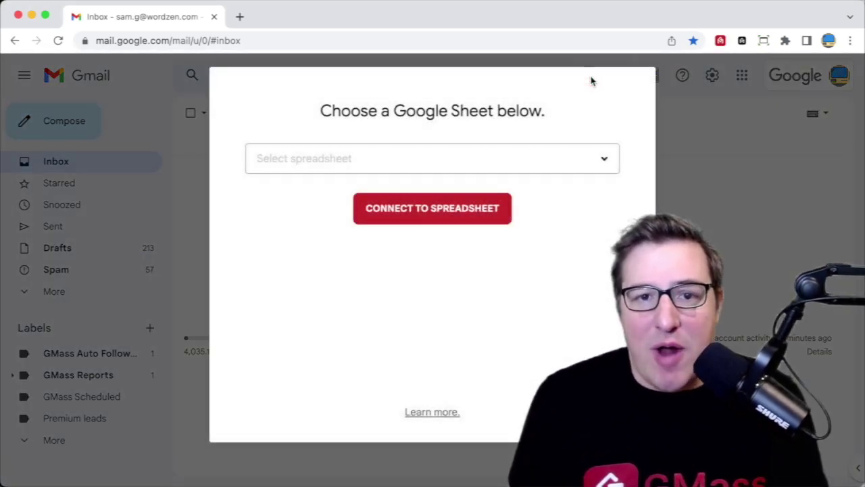
- Choose Sheet1 of the "Sex or Candy A/B Test" spreadsheet as the campaign's recipient list and connect to it
click(509, 158)
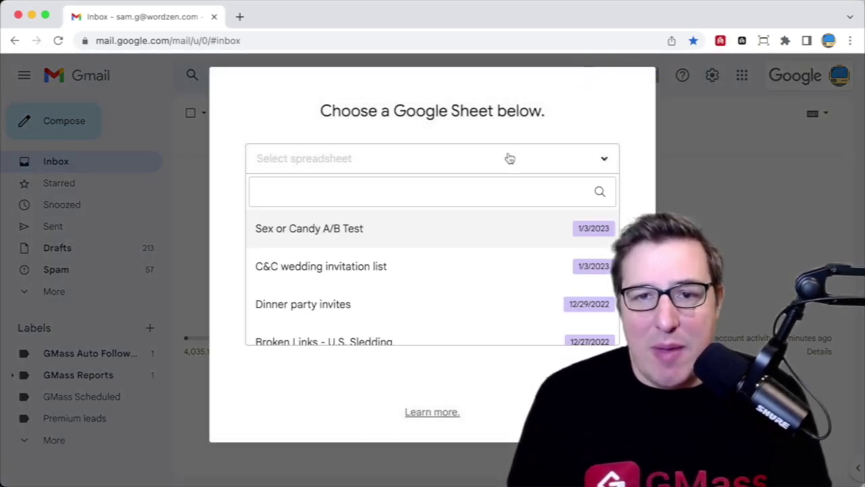
click(436, 218)
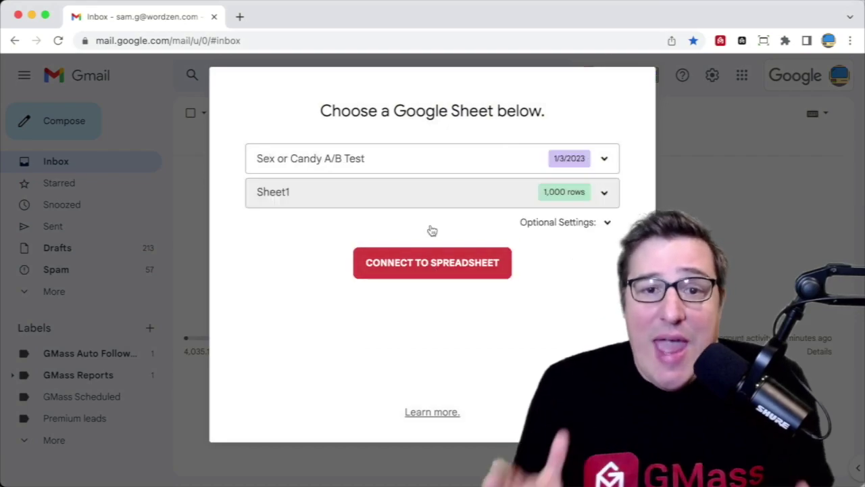
click(428, 389)
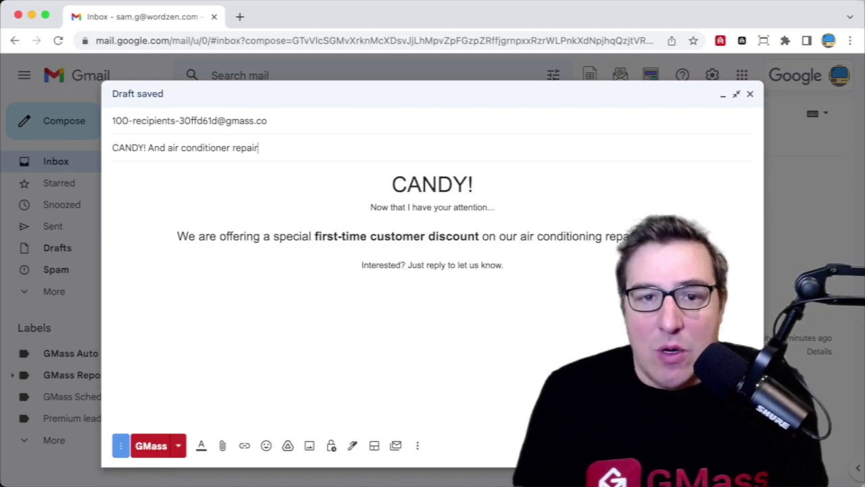
- Turn the body heading into an A/B test reading {{spin}}CANDY!{{variation}}SEX!{{end spin}}
key(Tab)
text({{)
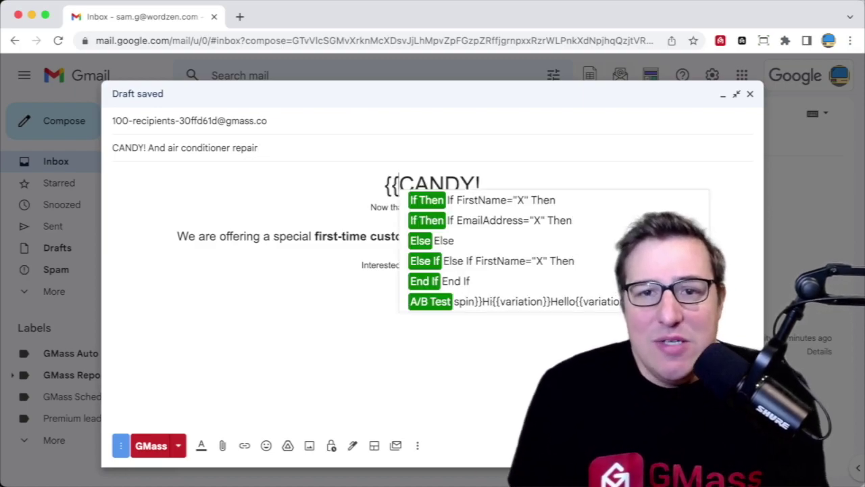
text(spin)
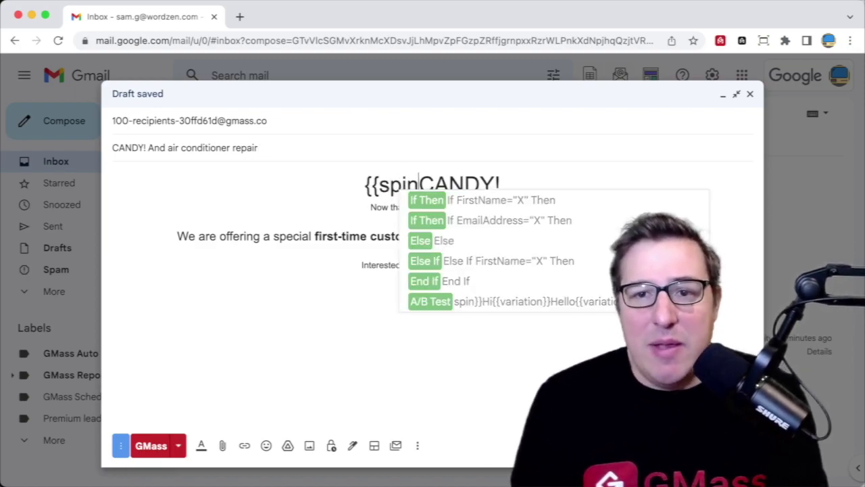
text(}})
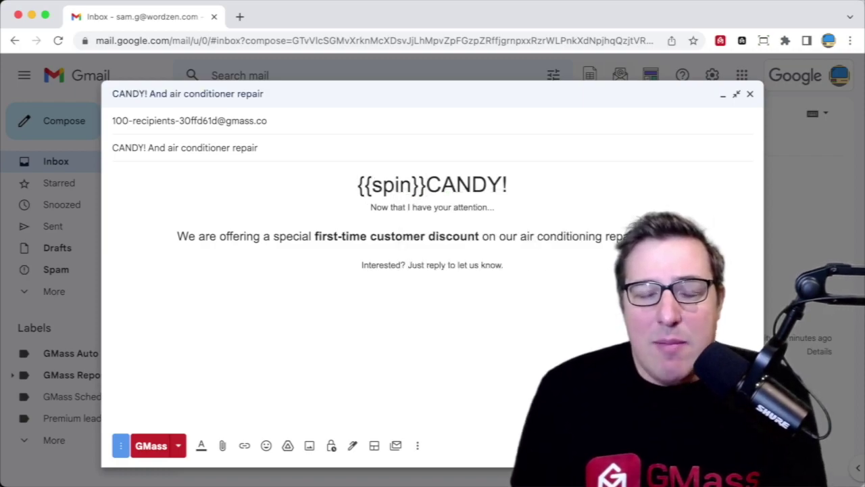
click(517, 183)
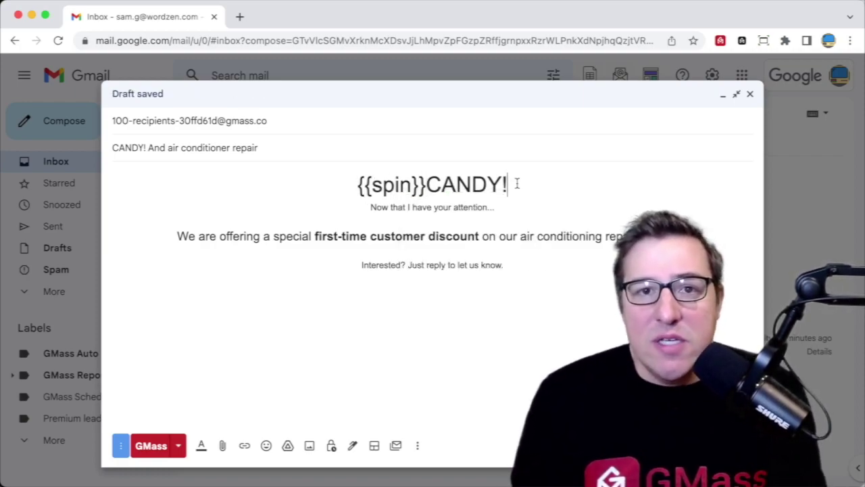
text({{variation}}SEX!)
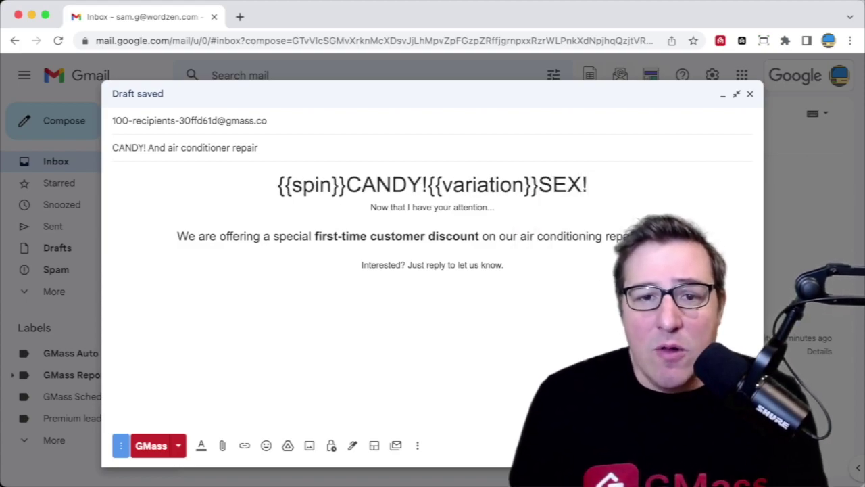
text({{)
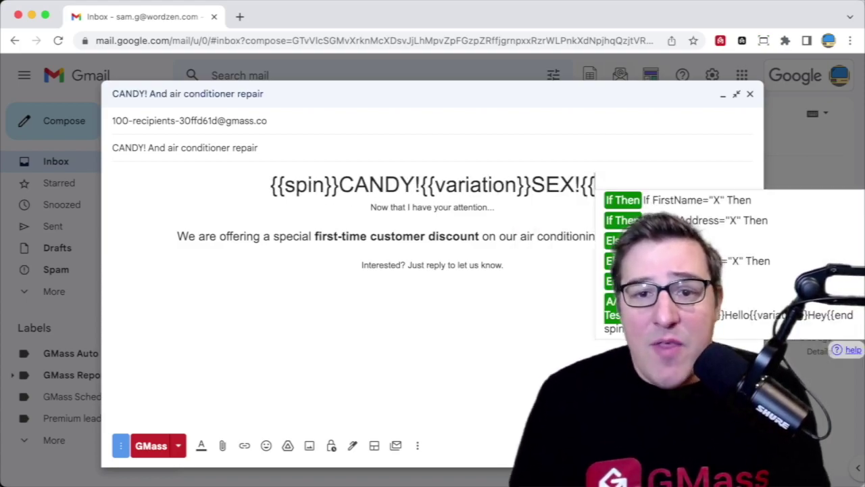
text(end spin})
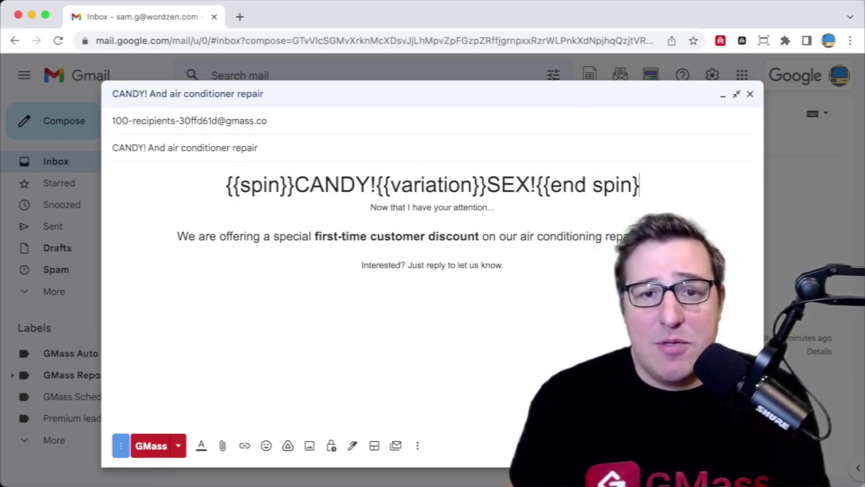
text(})
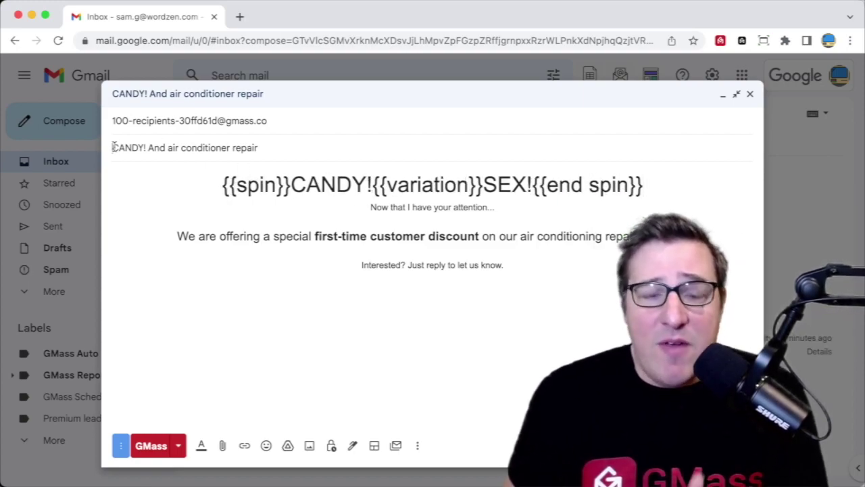
- Turn the subject line's opening word into an A/B test: {{spin}}CANDY!{{variation}}SEX!{{end spin}} And air conditioner repair
text({{spin})
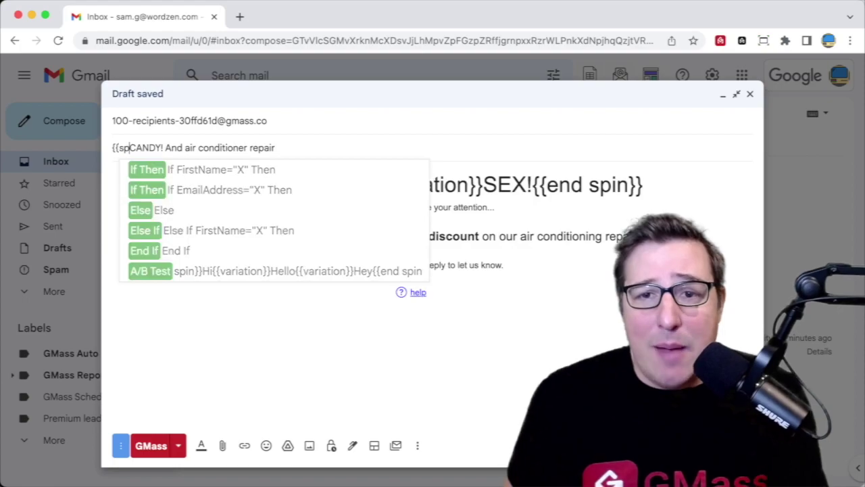
text(})
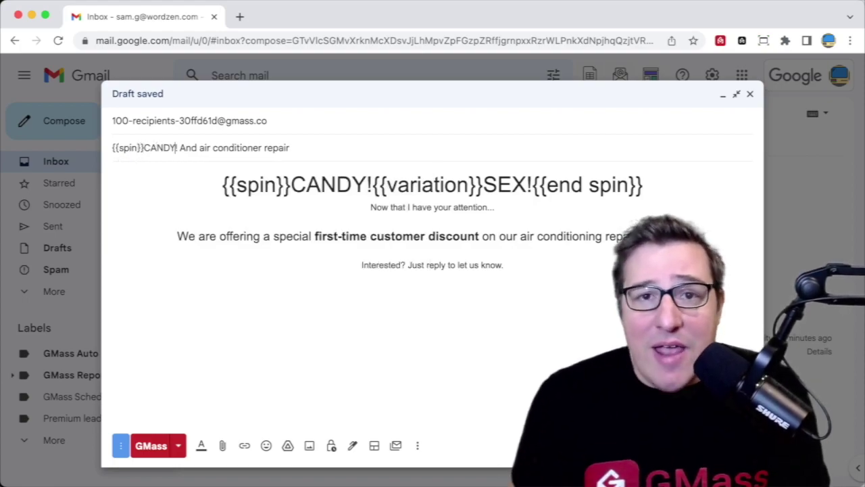
text({{variation})
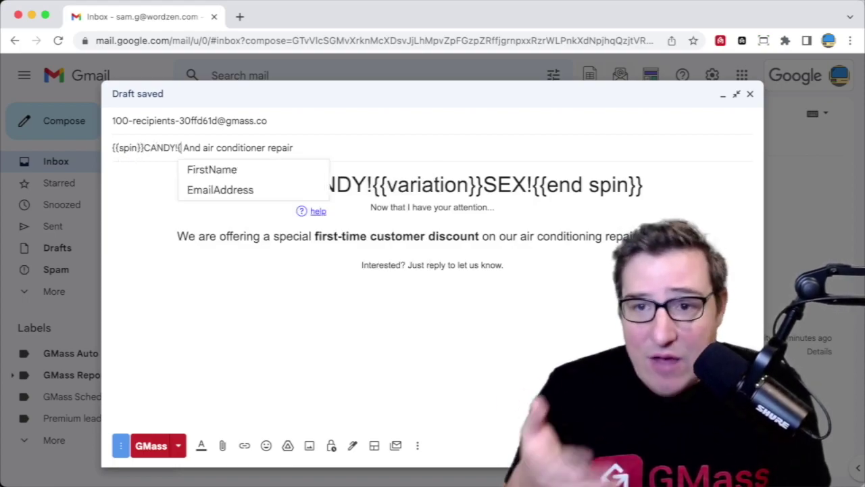
text(}SEX!)
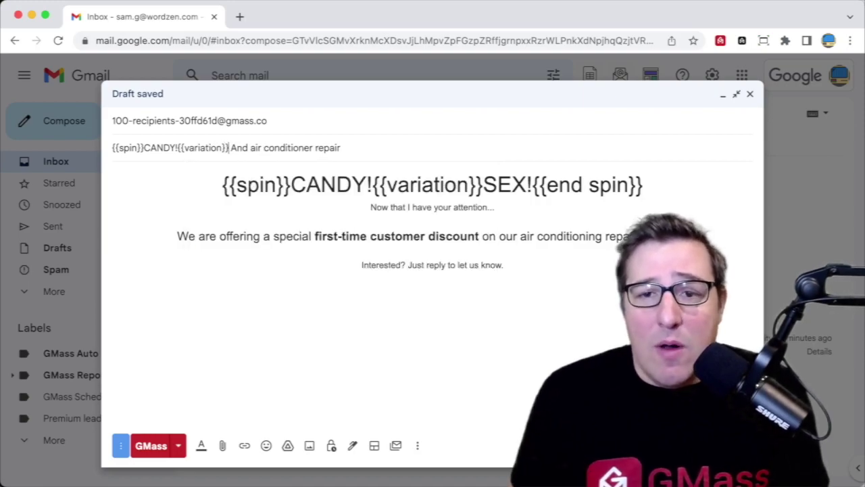
text({{end spin}})
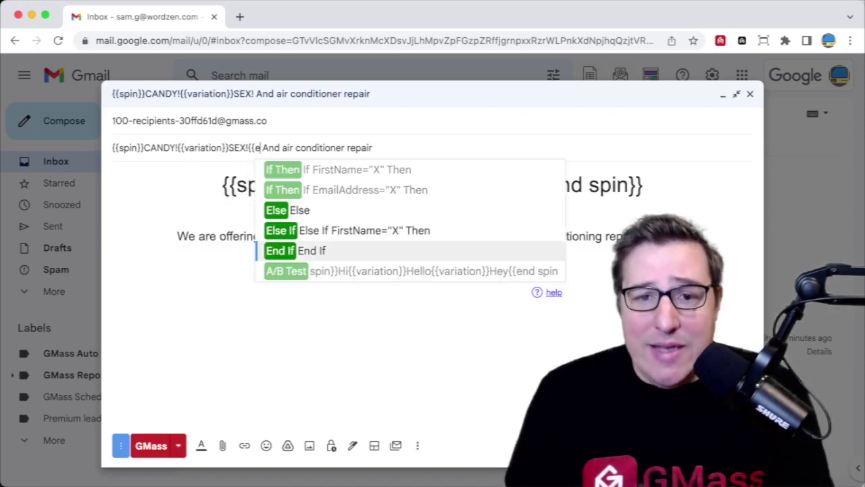
- Personalize both heading variations by adding "for {FirstName}" before the exclamation mark after CANDY and SEX
click(370, 184)
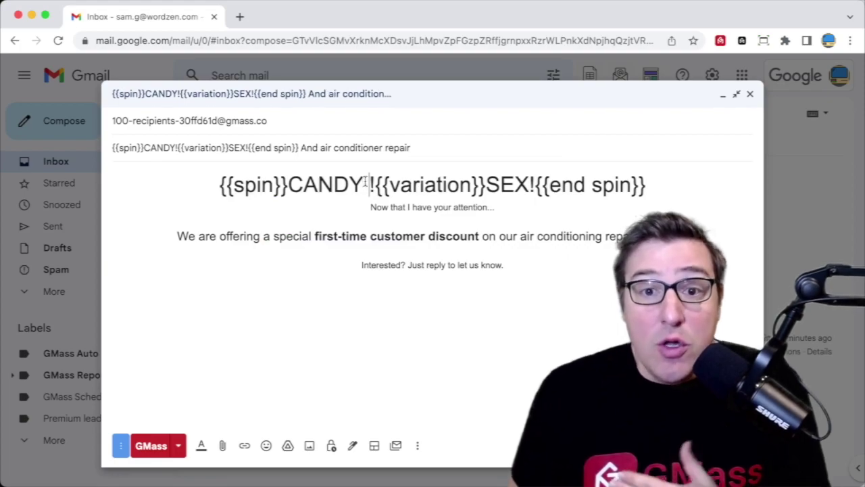
text(for {)
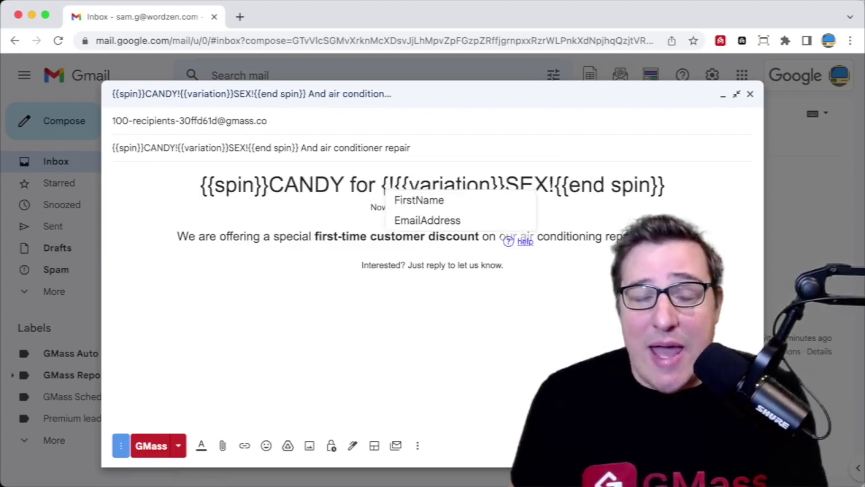
key(Return)
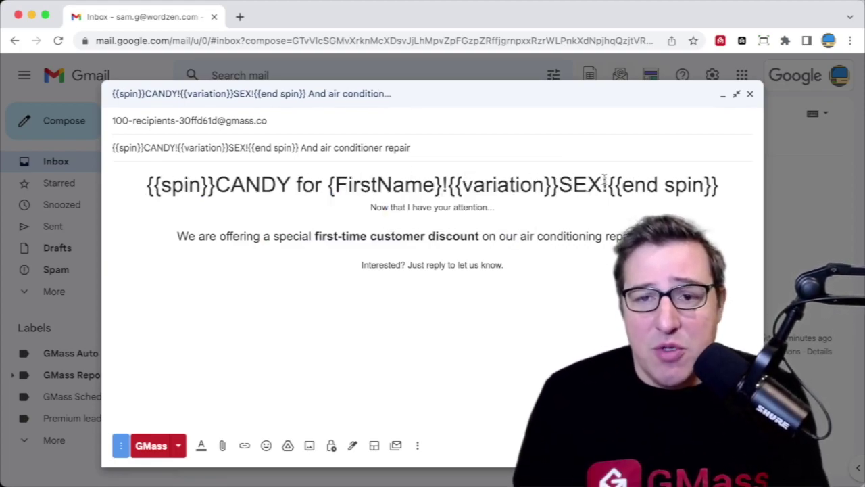
text(for {)
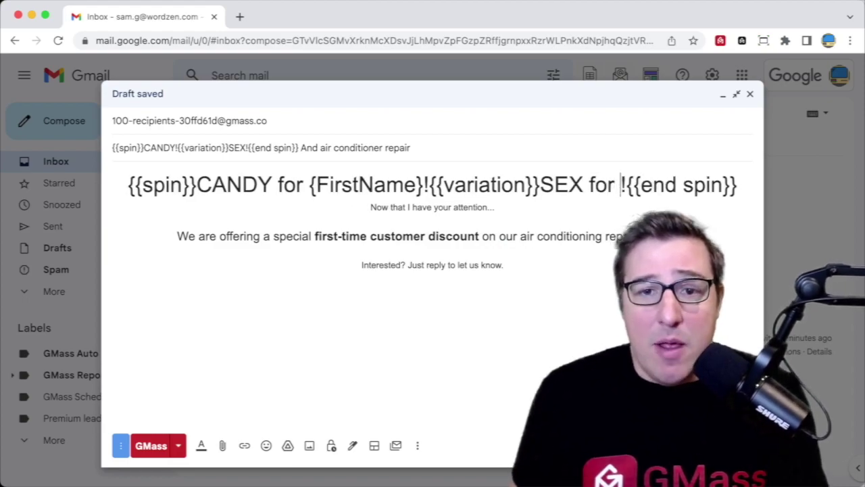
key(Return)
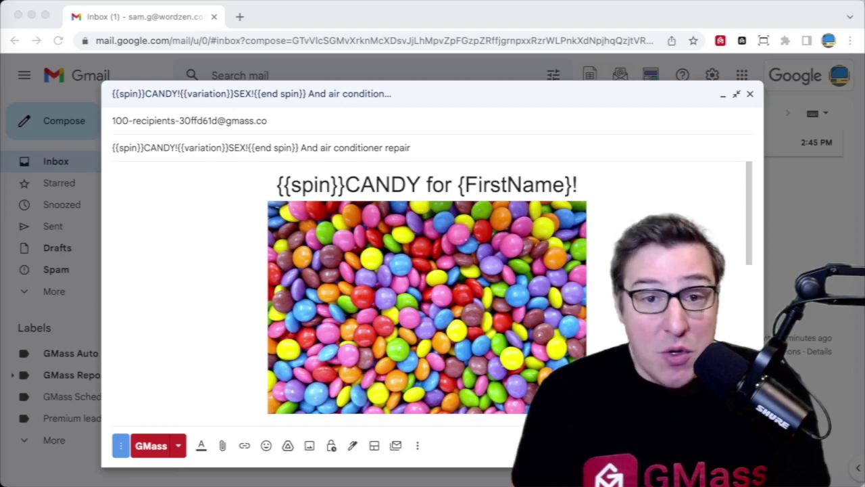
click(693, 206)
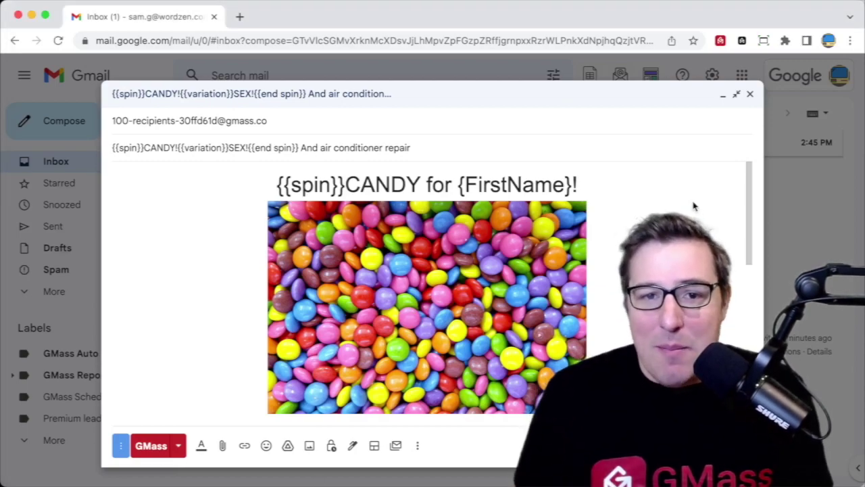
- Review both heading and image variations in the draft and look through the received test emails
scroll(693, 206, down, 5)
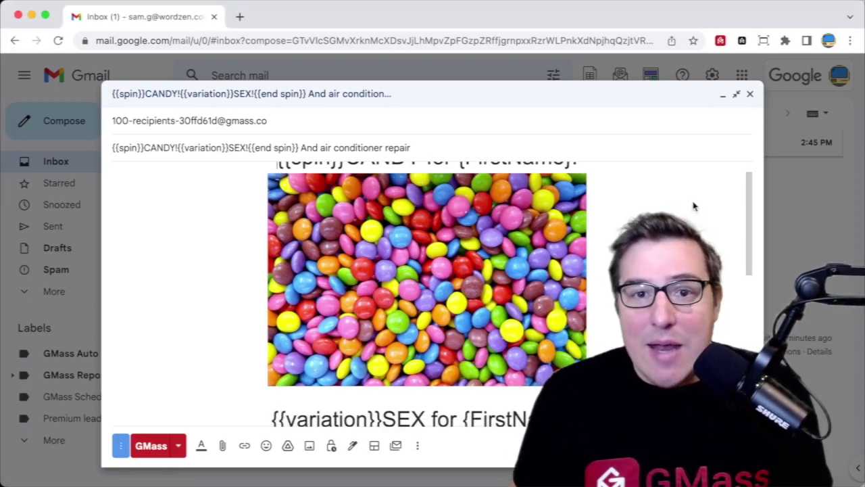
scroll(693, 206, down, 3)
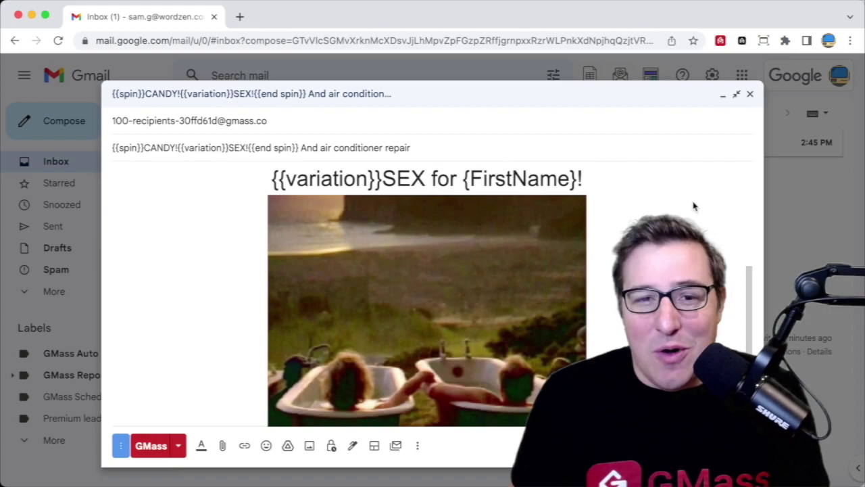
scroll(693, 206, down, 5)
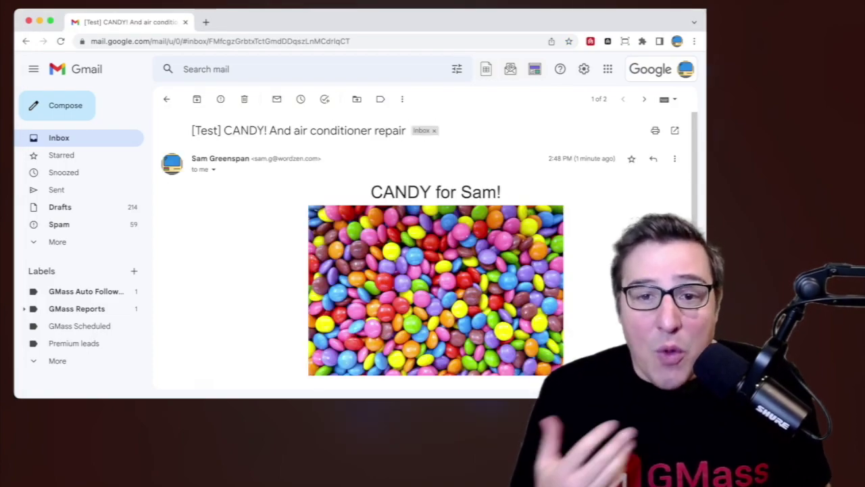
key(j)
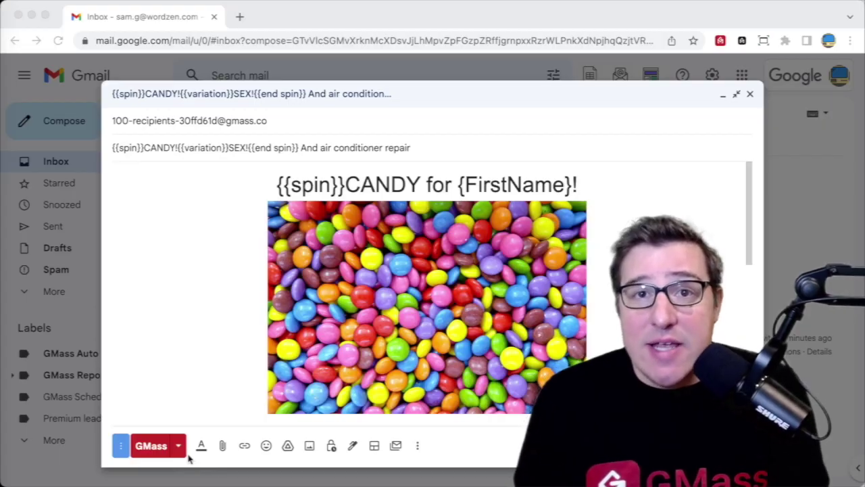
- Enable A/B testing in the campaign's advanced GMass settings and adjust the percentage to send before making a decision
click(179, 447)
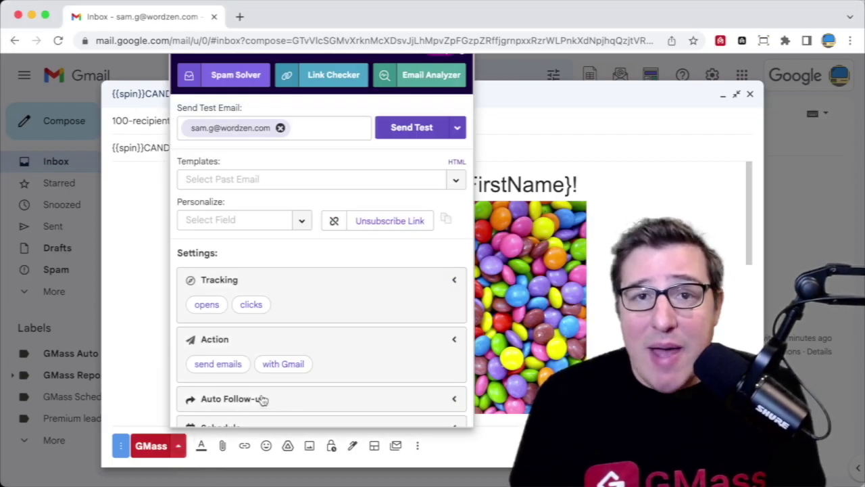
scroll(355, 284, down, 5)
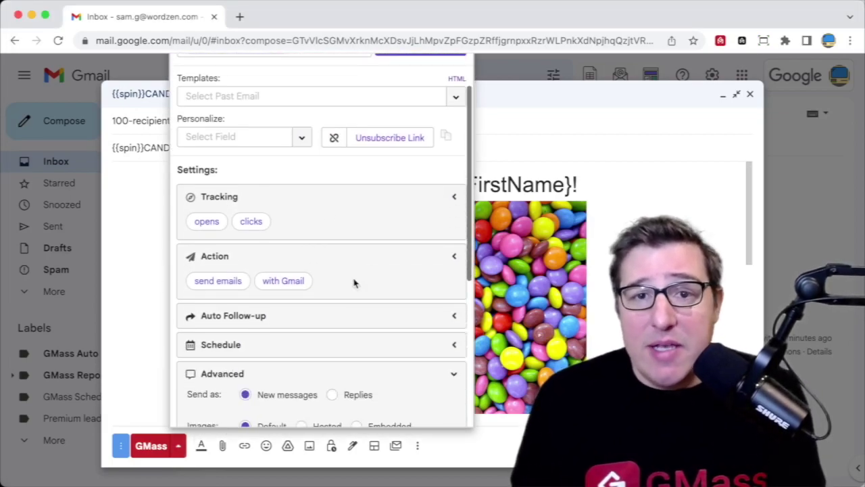
scroll(355, 284, down, 5)
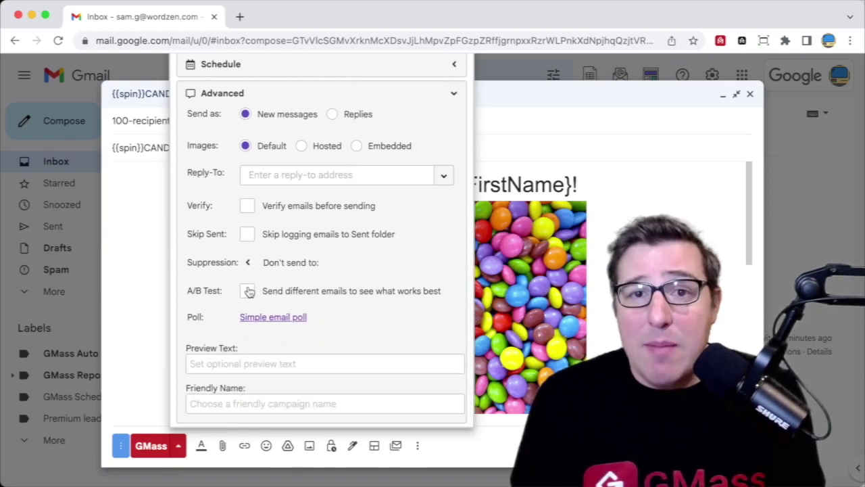
click(248, 291)
scroll(248, 291, down, 2)
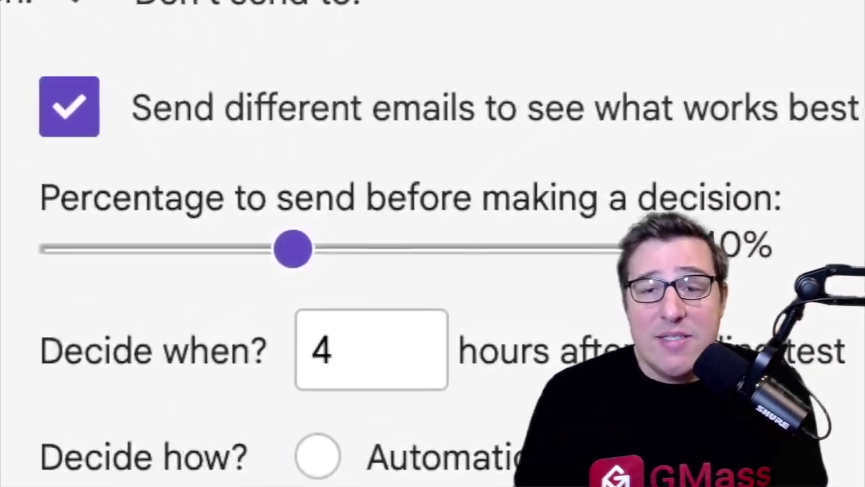
drag(293, 249, 453, 248)
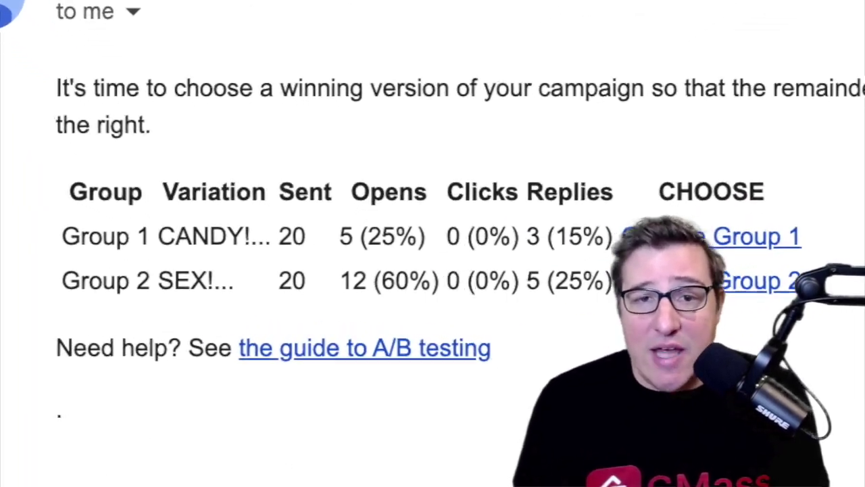
click(417, 255)
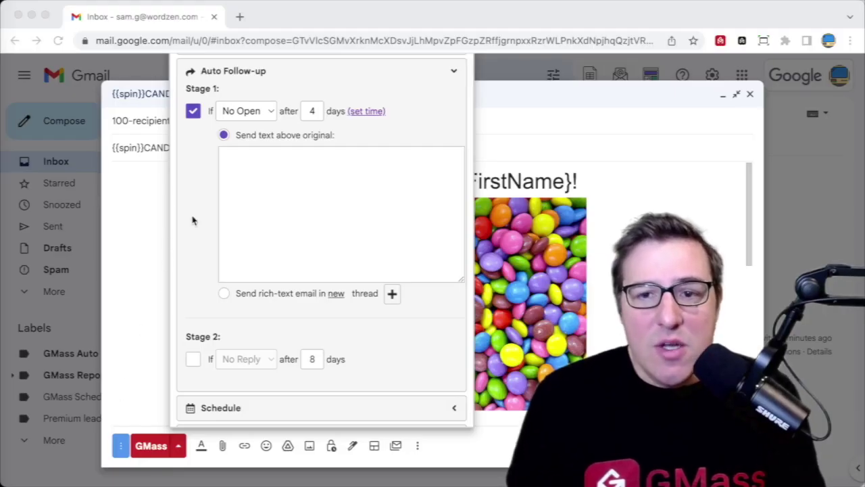
- Write the Stage 1 auto follow-up text as {{spin}}Interested in my A/C services?{{variation}}Any questions I can answer about my A/C services?{{end spin}}
click(280, 164)
text({{spin}}Interested in my A/C services?{{variation}}Any questions I can answer about my A/C services?{{end spin}})
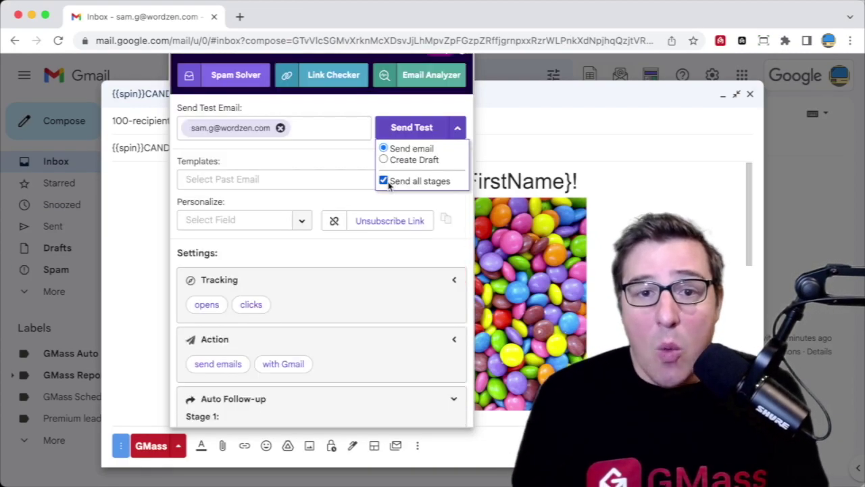
- Send test emails for all stages, and check the CANDY! test message and its follow-up in the inbox
click(414, 128)
click(62, 163)
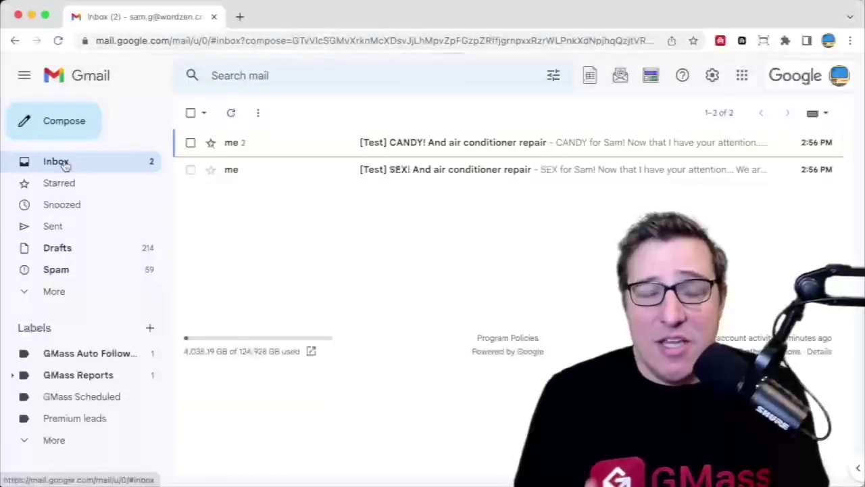
click(376, 143)
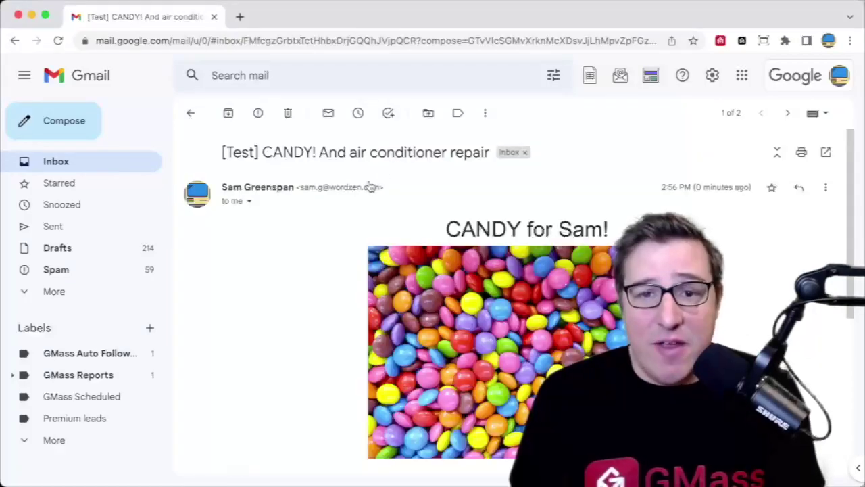
scroll(320, 217, down, 5)
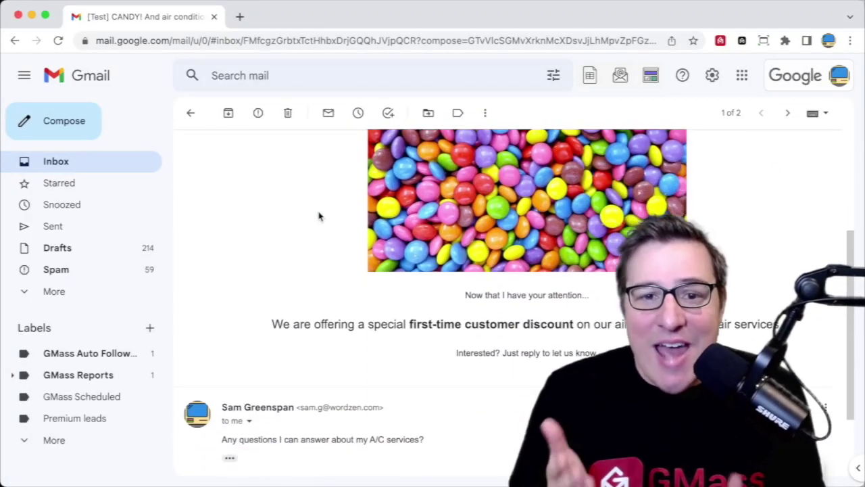
scroll(320, 216, down, 1)
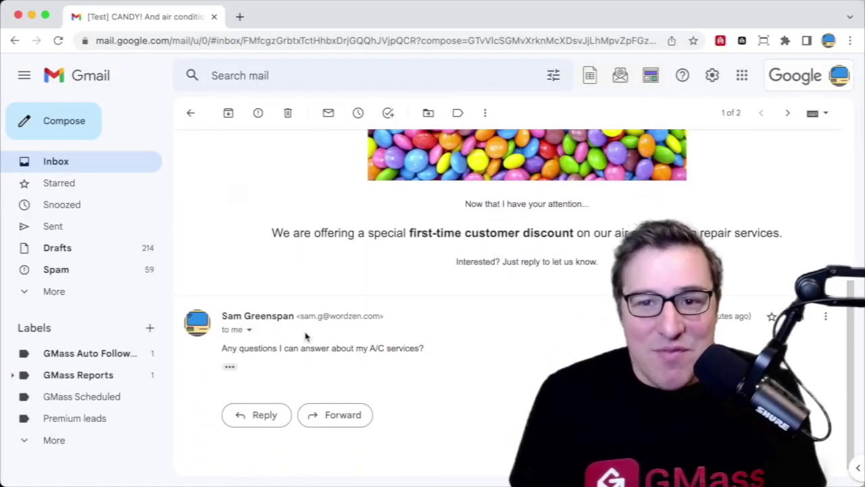